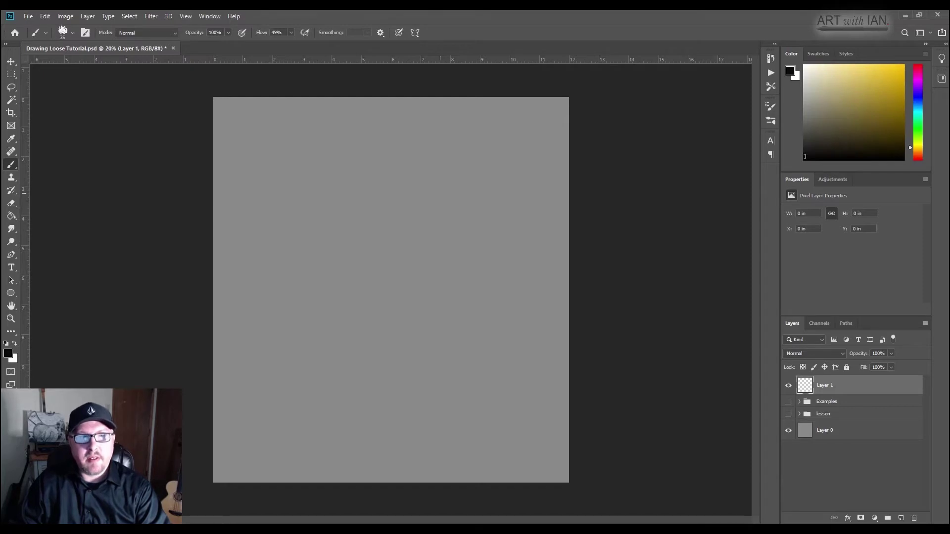
# Draw long curved demonstration strokes, undoing the leftmost attempts, then sketch a shoulder arc and body curve
pyautogui.moveTo(448, 196); pyautogui.dragTo(465, 284)
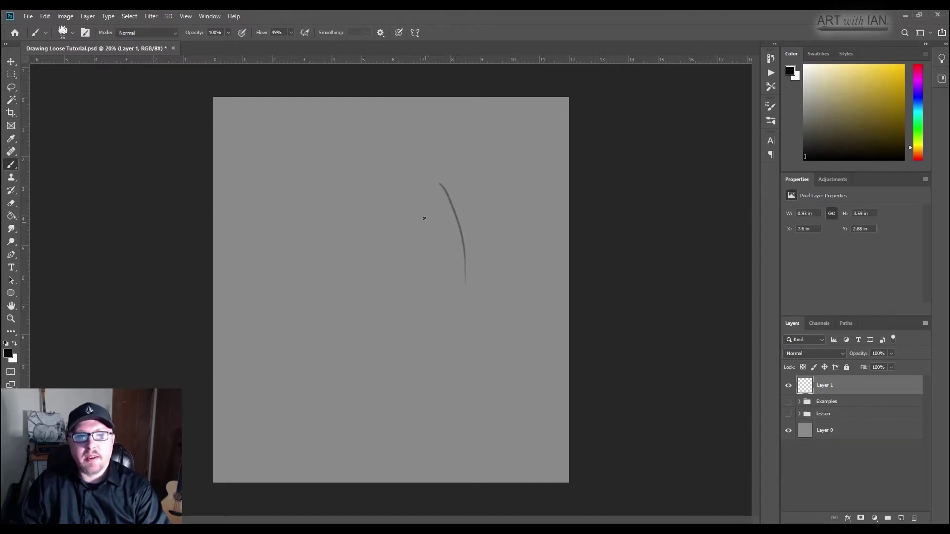
pyautogui.moveTo(416, 183); pyautogui.dragTo(448, 313)
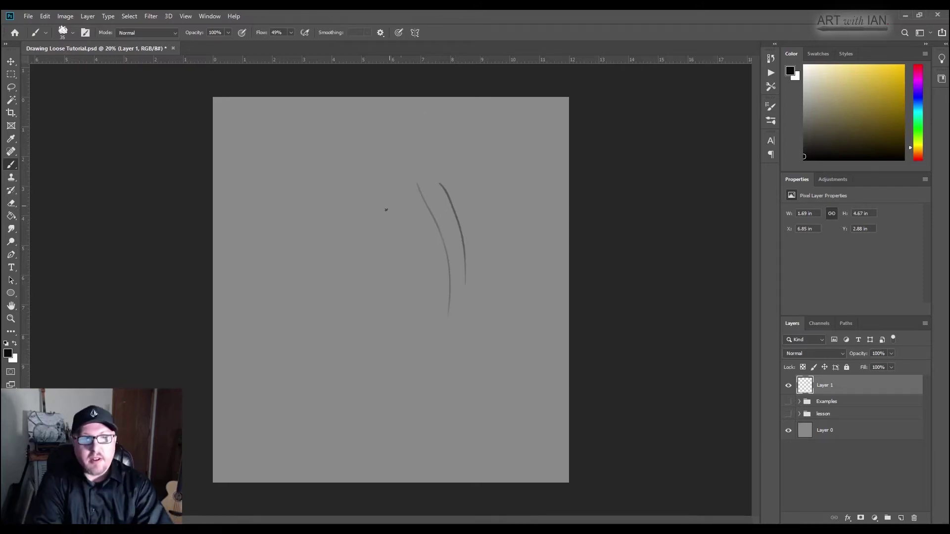
pyautogui.moveTo(393, 201); pyautogui.dragTo(376, 297)
pyautogui.hotkey('ctrl', 'z')
pyautogui.moveTo(376, 209); pyautogui.dragTo(398, 320)
pyautogui.hotkey('ctrl', 'z')
pyautogui.moveTo(371, 210); pyautogui.dragTo(396, 359)
pyautogui.hotkey('ctrl', 'z')
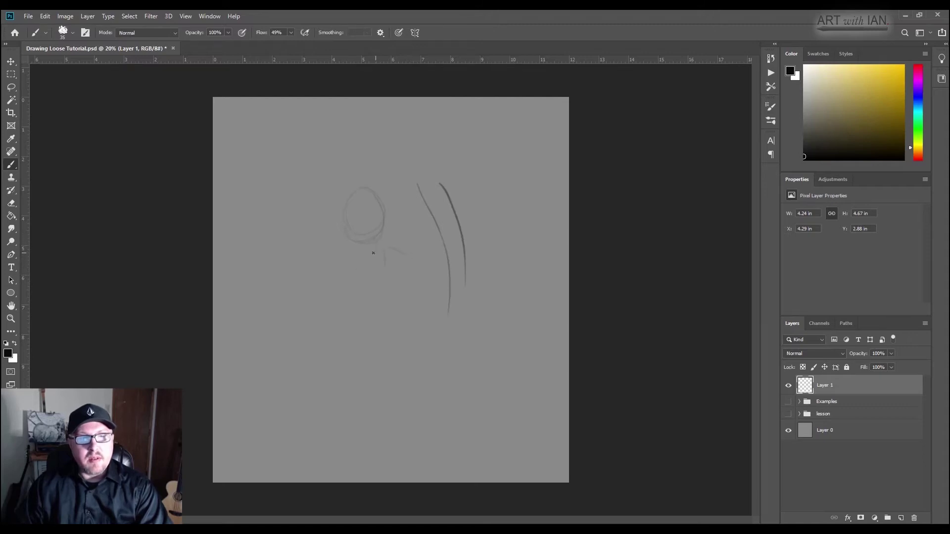
pyautogui.moveTo(380, 245); pyautogui.dragTo(409, 284)
pyautogui.moveTo(345, 270); pyautogui.dragTo(360, 336)
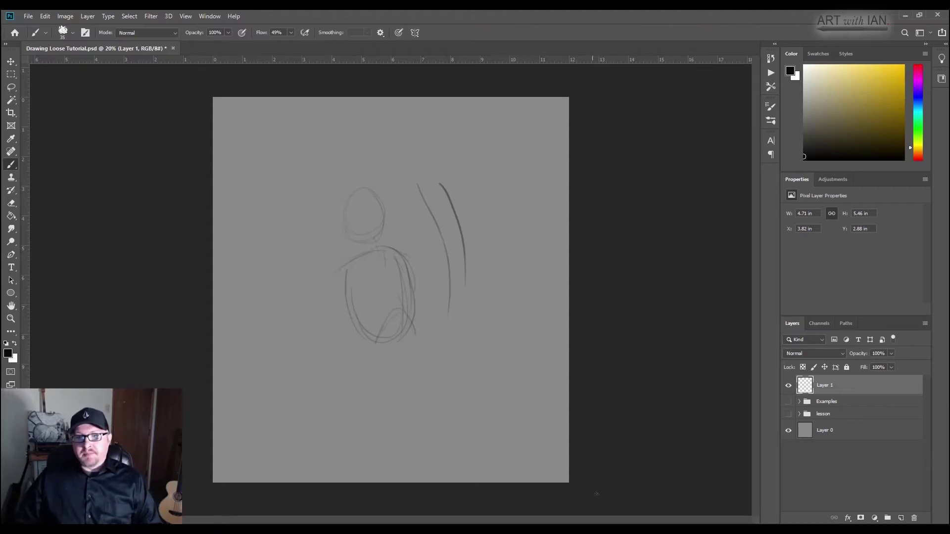
# Hide Layer 1's practice strokes, show the Examples group, and zoom in and back out over the figures
pyautogui.click(789, 386)
pyautogui.click(789, 402)
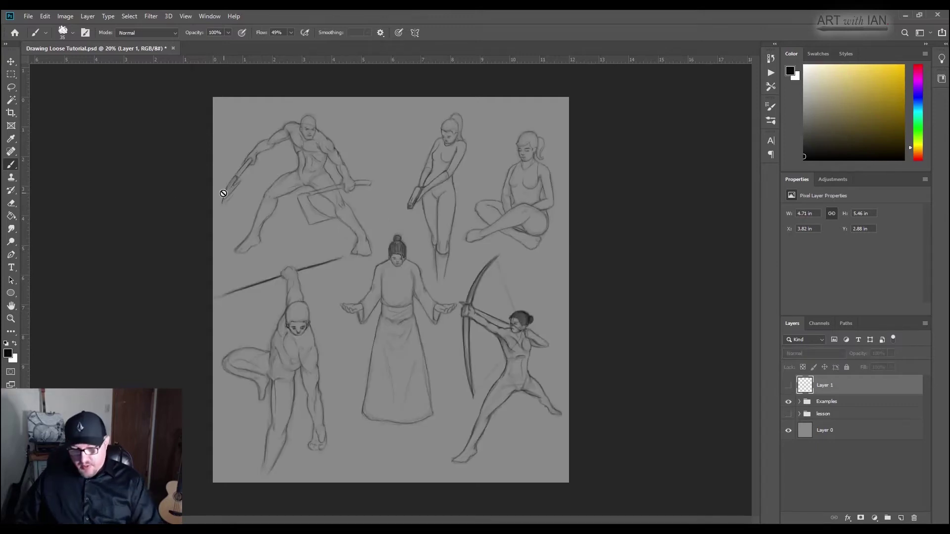
pyautogui.scroll(2, 277, 193)
pyautogui.scroll(5, 258, 177)
pyautogui.scroll(1, 277, 148)
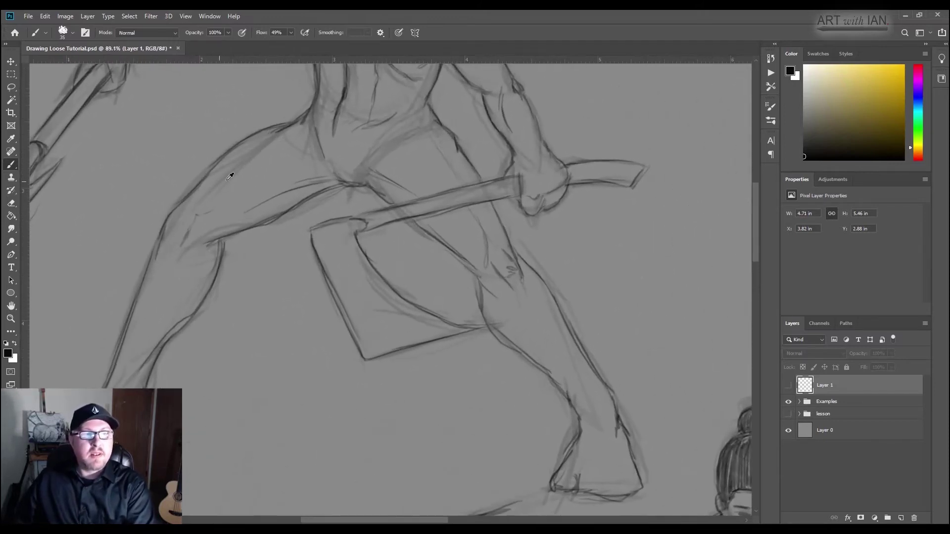
pyautogui.scroll(-1, 170, 325)
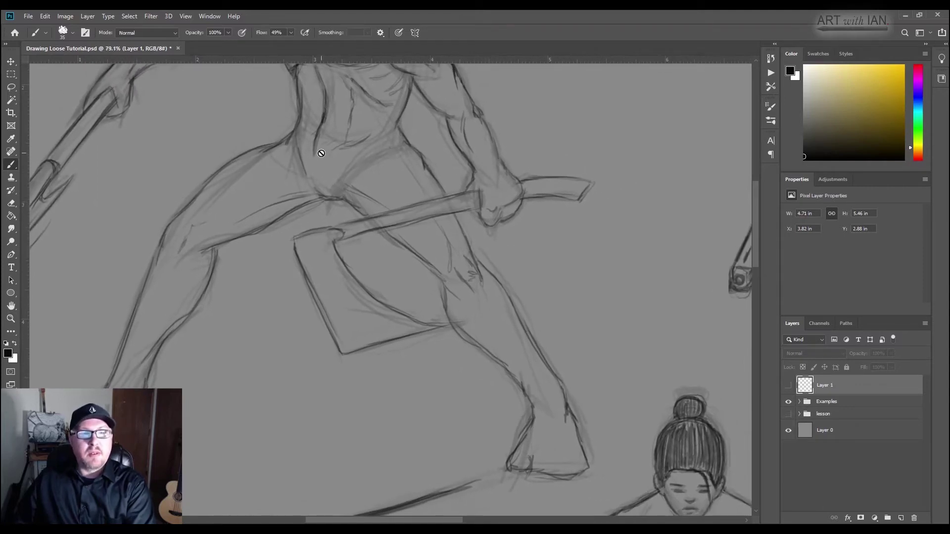
pyautogui.scroll(-5, 320, 147)
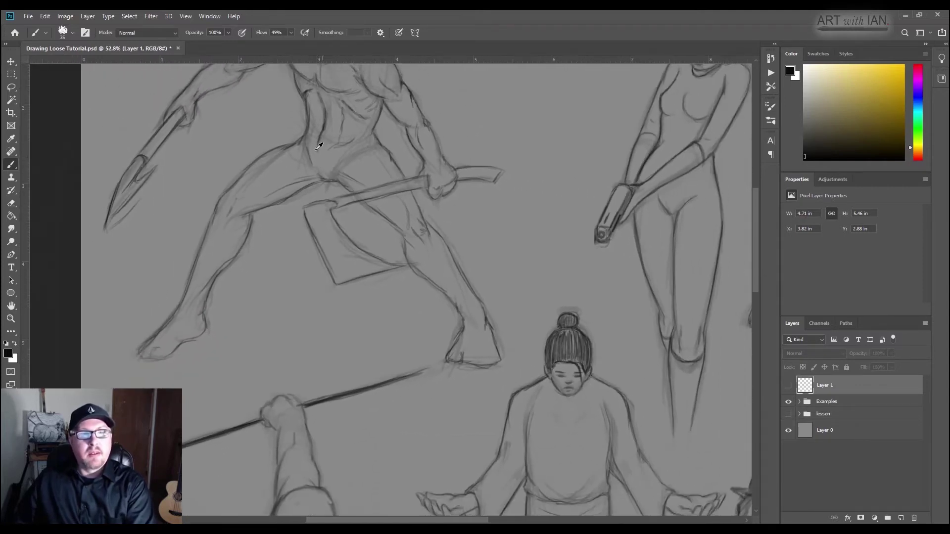
pyautogui.scroll(-3, 321, 143)
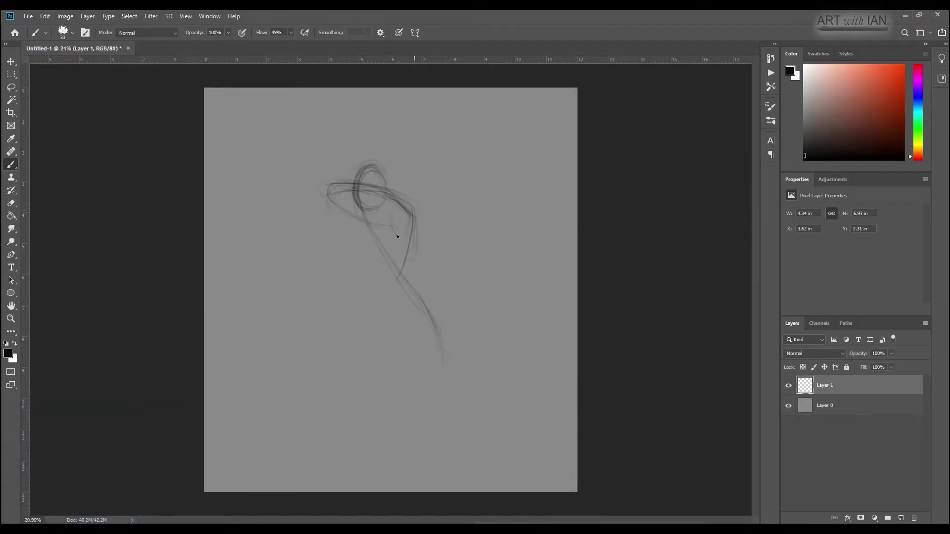
# Draw loose strokes for the warrior's head, spread legs, and staff and torso contours
pyautogui.moveTo(406, 225)
pyautogui.mouseDown()
pyautogui.moveTo(325, 197)
pyautogui.moveTo(371, 304)
pyautogui.moveTo(419, 224)
pyautogui.mouseUp()
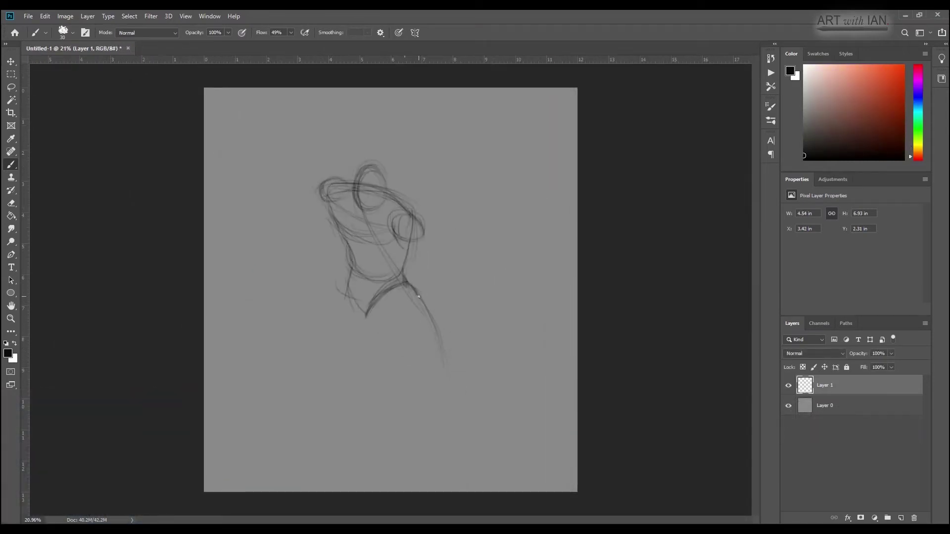
pyautogui.moveTo(404, 272)
pyautogui.mouseDown()
pyautogui.moveTo(435, 352)
pyautogui.moveTo(280, 337)
pyautogui.moveTo(243, 425)
pyautogui.moveTo(316, 194)
pyautogui.moveTo(287, 217)
pyautogui.moveTo(341, 207)
pyautogui.moveTo(398, 275)
pyautogui.moveTo(434, 268)
pyautogui.moveTo(462, 309)
pyautogui.moveTo(413, 314)
pyautogui.moveTo(424, 372)
pyautogui.mouseUp()
pyautogui.moveTo(475, 291)
pyautogui.mouseDown()
pyautogui.moveTo(502, 300)
pyautogui.moveTo(267, 226)
pyautogui.moveTo(244, 254)
pyautogui.moveTo(283, 251)
pyautogui.moveTo(285, 268)
pyautogui.moveTo(233, 341)
pyautogui.moveTo(306, 241)
pyautogui.moveTo(336, 361)
pyautogui.moveTo(290, 403)
pyautogui.moveTo(279, 441)
pyautogui.moveTo(471, 335)
pyautogui.moveTo(533, 426)
pyautogui.moveTo(531, 442)
pyautogui.moveTo(501, 422)
pyautogui.moveTo(494, 448)
pyautogui.mouseUp()
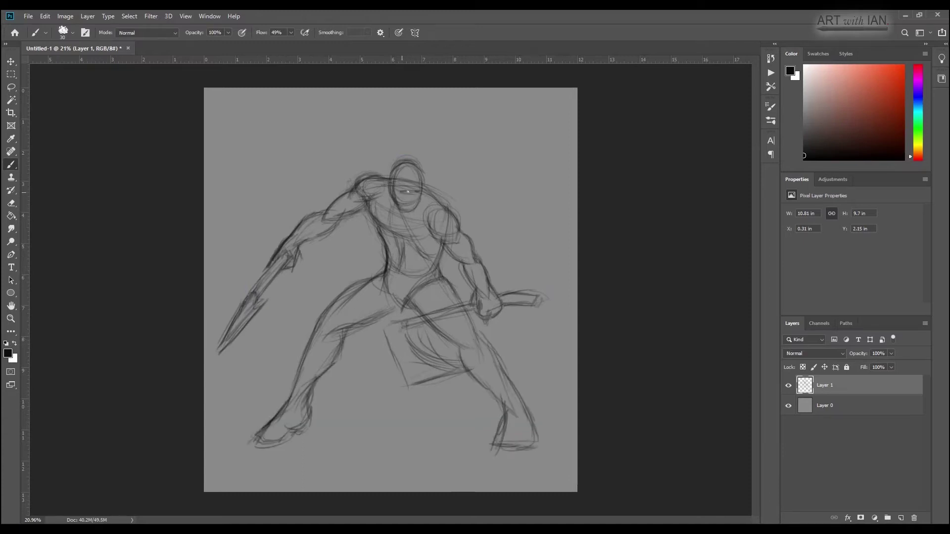
# Transform the blade, add a new layer for clean lines, and shrink the brush for detail
pyautogui.hotkey('ctrl', 't')
pyautogui.press('Return')
pyautogui.hotkey('ctrl', 'shift', 'alt', 'n')
pyautogui.press('[')
pyautogui.scroll(5, 340, 168)
pyautogui.press('[')
# Trace the head, jaw, face features, shoulder, neck, collar, chest and torso lines
pyautogui.moveTo(340, 167)
pyautogui.mouseDown()
pyautogui.moveTo(324, 226)
pyautogui.moveTo(326, 268)
pyautogui.moveTo(381, 284)
pyautogui.mouseUp()
pyautogui.moveTo(381, 287); pyautogui.dragTo(391, 178)
pyautogui.moveTo(373, 240)
pyautogui.mouseDown()
pyautogui.moveTo(393, 230)
pyautogui.moveTo(364, 242)
pyautogui.mouseUp()
pyautogui.moveTo(351, 272); pyautogui.dragTo(371, 271)
pyautogui.moveTo(314, 212)
pyautogui.mouseDown()
pyautogui.moveTo(233, 208)
pyautogui.moveTo(291, 331)
pyautogui.mouseUp()
pyautogui.moveTo(299, 254); pyautogui.dragTo(329, 304)
pyautogui.moveTo(341, 298); pyautogui.dragTo(404, 297)
pyautogui.moveTo(321, 327); pyautogui.dragTo(402, 361)
pyautogui.moveTo(278, 319); pyautogui.dragTo(302, 425)
pyautogui.moveTo(381, 369); pyautogui.dragTo(433, 413)
pyautogui.moveTo(346, 436); pyautogui.dragTo(354, 324)
pyautogui.moveTo(465, 279)
pyautogui.mouseDown()
pyautogui.moveTo(445, 326)
pyautogui.moveTo(502, 406)
pyautogui.mouseUp()
# Trace the right shoulder and arm, left arm contour, forearm and hand
pyautogui.moveTo(420, 198); pyautogui.dragTo(475, 262)
pyautogui.moveTo(460, 220); pyautogui.dragTo(497, 255)
pyautogui.moveTo(467, 163)
pyautogui.mouseDown()
pyautogui.moveTo(504, 217)
pyautogui.moveTo(403, 117)
pyautogui.mouseUp()
pyautogui.moveTo(236, 110)
pyautogui.mouseDown()
pyautogui.moveTo(226, 129)
pyautogui.moveTo(158, 177)
pyautogui.mouseUp()
pyautogui.moveTo(267, 171); pyautogui.dragTo(203, 200)
pyautogui.moveTo(149, 247); pyautogui.dragTo(319, 247)
pyautogui.moveTo(356, 208)
pyautogui.mouseDown()
pyautogui.moveTo(252, 274)
pyautogui.moveTo(250, 304)
pyautogui.mouseUp()
pyautogui.moveTo(232, 245)
pyautogui.mouseDown()
pyautogui.moveTo(323, 189)
pyautogui.moveTo(314, 84)
pyautogui.mouseUp()
# Outline the forearm, both blade edges and tip, then the leg lines and foot
pyautogui.moveTo(269, 171); pyautogui.dragTo(190, 252)
pyautogui.moveTo(260, 198); pyautogui.dragTo(168, 312)
pyautogui.moveTo(175, 270); pyautogui.dragTo(108, 417)
pyautogui.moveTo(215, 285); pyautogui.dragTo(124, 396)
pyautogui.moveTo(159, 319); pyautogui.dragTo(111, 403)
pyautogui.moveTo(326, 336); pyautogui.dragTo(213, 392)
pyautogui.moveTo(302, 307); pyautogui.dragTo(467, 232)
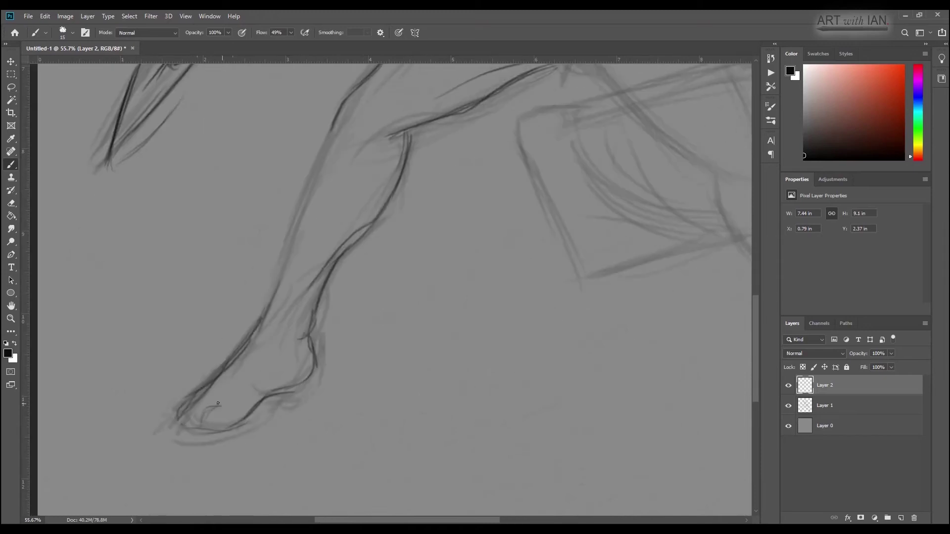
pyautogui.moveTo(317, 334); pyautogui.dragTo(183, 432)
# Draw the axe head and handle, the fist gripping it, and the arm extending right
pyautogui.moveTo(195, 228); pyautogui.dragTo(358, 359)
pyautogui.moveTo(259, 228); pyautogui.dragTo(420, 346)
pyautogui.moveTo(193, 228); pyautogui.dragTo(445, 190)
pyautogui.moveTo(257, 208); pyautogui.dragTo(447, 165)
pyautogui.moveTo(435, 126); pyautogui.dragTo(460, 210)
pyautogui.moveTo(477, 126); pyautogui.dragTo(507, 192)
pyautogui.moveTo(500, 148); pyautogui.dragTo(606, 148)
pyautogui.moveTo(480, 186)
pyautogui.mouseDown()
pyautogui.moveTo(601, 156)
pyautogui.moveTo(464, 314)
pyautogui.mouseUp()
pyautogui.moveTo(378, 110); pyautogui.dragTo(400, 136)
pyautogui.moveTo(342, 148); pyautogui.dragTo(396, 202)
pyautogui.moveTo(395, 128); pyautogui.dragTo(447, 229)
# Erase stray arm strokes, then add chest, abdomen and torso lines with the brush
pyautogui.press('e')
pyautogui.moveTo(376, 104)
pyautogui.mouseDown()
pyautogui.moveTo(403, 163)
pyautogui.moveTo(381, 114)
pyautogui.mouseUp()
pyautogui.moveTo(322, 87); pyautogui.dragTo(294, 131)
pyautogui.press('b')
pyautogui.moveTo(231, 114); pyautogui.dragTo(284, 186)
pyautogui.moveTo(321, 148); pyautogui.dragTo(351, 188)
pyautogui.moveTo(220, 166); pyautogui.dragTo(210, 200)
pyautogui.moveTo(270, 203); pyautogui.dragTo(257, 326)
pyautogui.moveTo(311, 224); pyautogui.dragTo(302, 309)
# Trace the legs, feet and hips, then fit the whole canvas in view
pyautogui.scroll(-3, 315, 219)
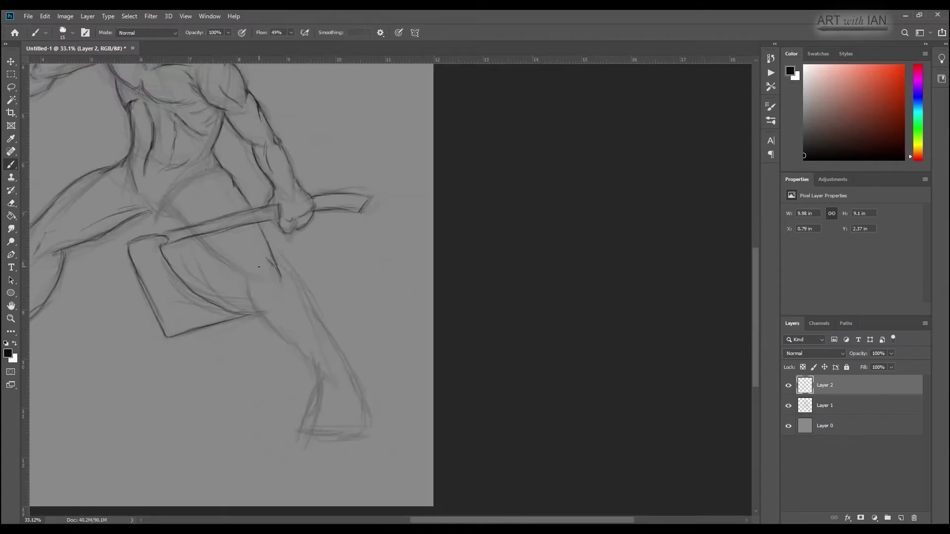
pyautogui.moveTo(279, 262); pyautogui.dragTo(346, 366)
pyautogui.moveTo(321, 376); pyautogui.dragTo(301, 427)
pyautogui.moveTo(348, 381); pyautogui.dragTo(367, 432)
pyautogui.moveTo(302, 430); pyautogui.dragTo(356, 436)
pyautogui.moveTo(257, 287); pyautogui.dragTo(311, 366)
pyautogui.moveTo(257, 240); pyautogui.dragTo(203, 289)
pyautogui.moveTo(149, 222); pyautogui.dragTo(188, 205)
pyautogui.moveTo(218, 149)
pyautogui.mouseDown()
pyautogui.moveTo(316, 237)
pyautogui.moveTo(235, 208)
pyautogui.mouseUp()
pyautogui.hotkey('ctrl', '0')
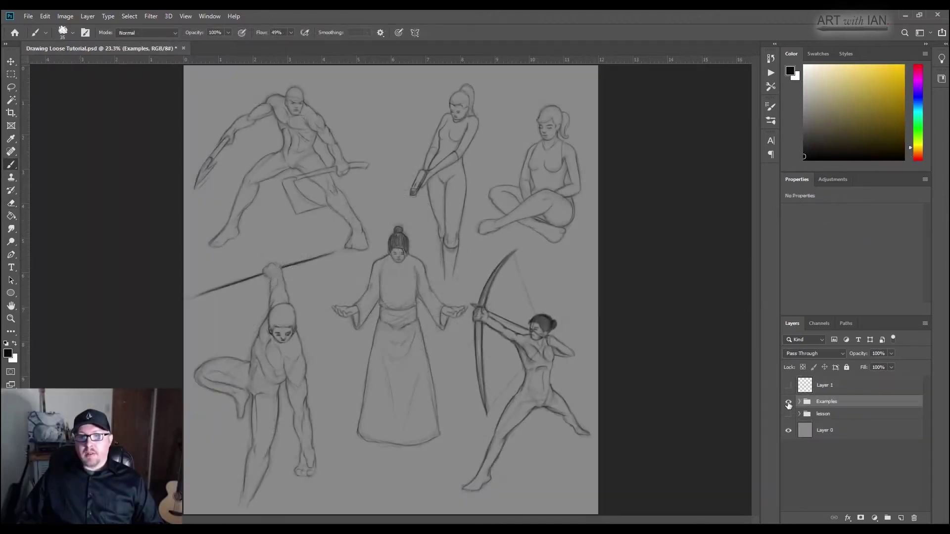
# Hide the Examples group and show the lesson group with the six numbered tips
pyautogui.click(788, 401)
pyautogui.click(788, 413)
pyautogui.click(788, 414)
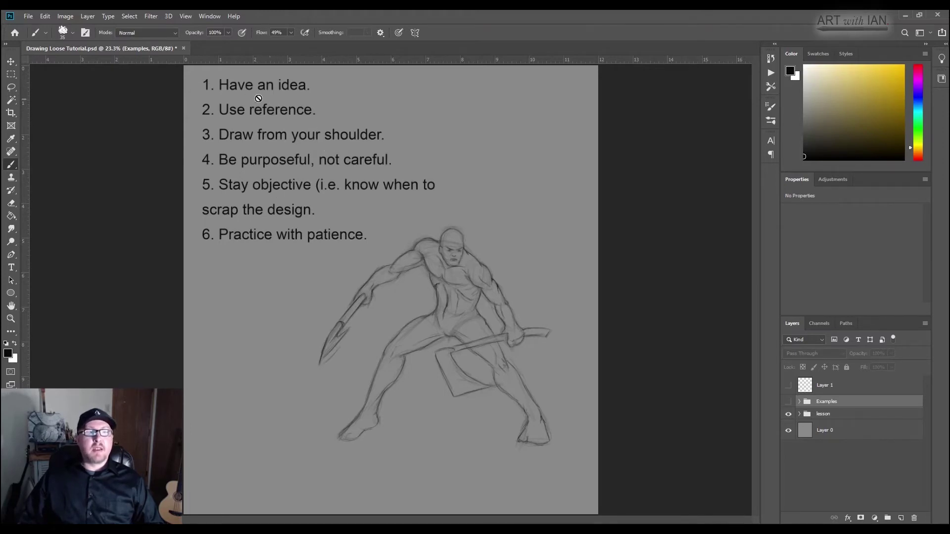
# Expand the lesson group and highlight tip 1, Have an idea, then clear it
pyautogui.click(799, 414)
pyautogui.click(789, 451)
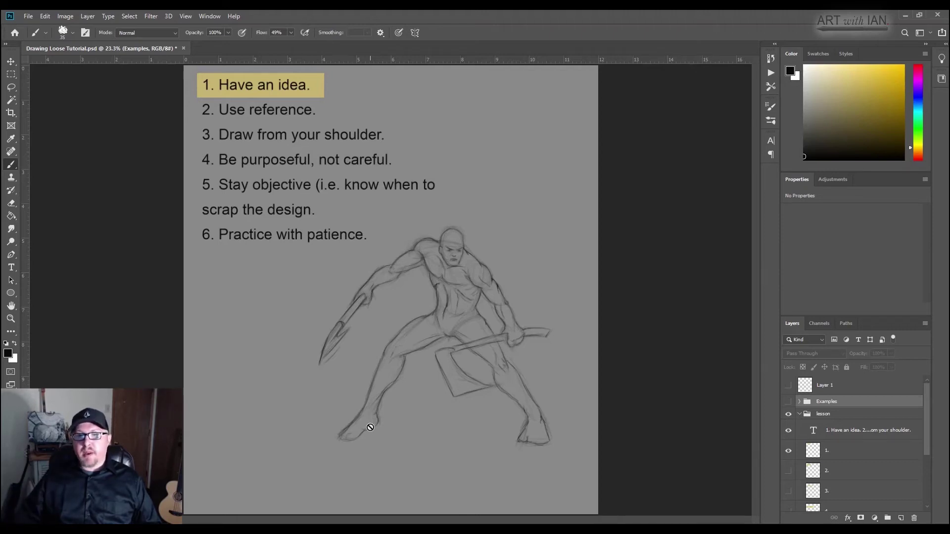
pyautogui.click(790, 454)
# Highlight tip 2, Use reference, then move the highlight to tip 3
pyautogui.click(788, 471)
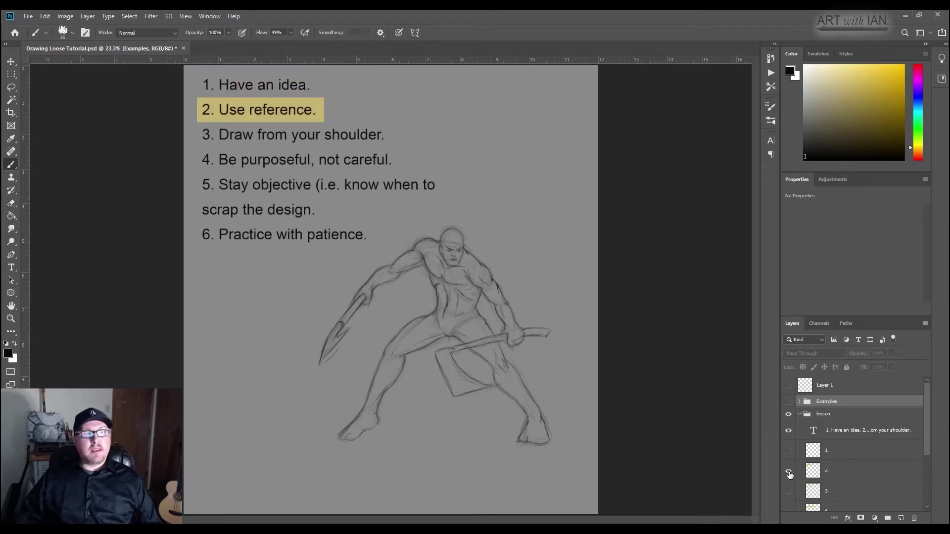
pyautogui.scroll(-2, 786, 400)
pyautogui.click(788, 430)
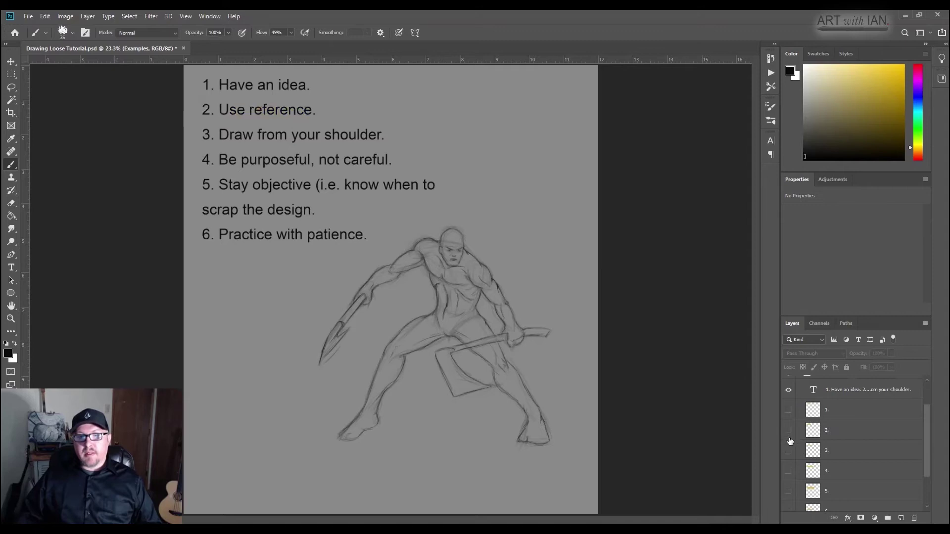
pyautogui.click(789, 452)
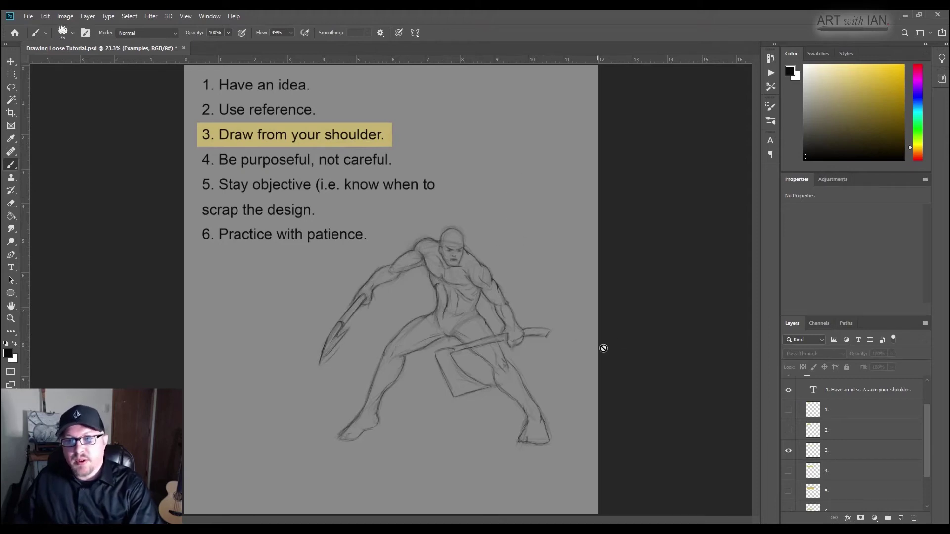
# Add a new empty layer above the tip 1 layer and draw short practice strokes at upper right
pyautogui.click(836, 409)
pyautogui.hotkey('ctrl', 'shift', 'alt', 'n')
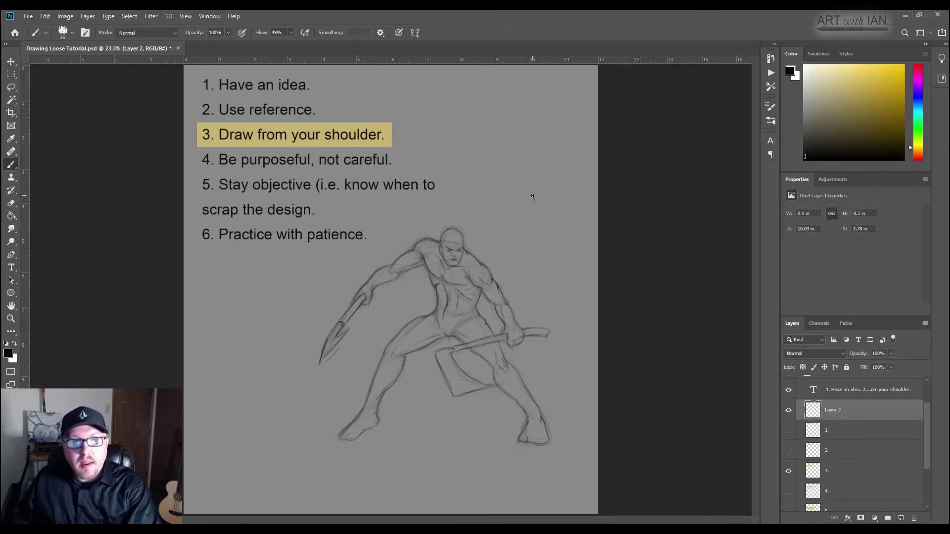
pyautogui.moveTo(532, 195)
pyautogui.mouseDown()
pyautogui.moveTo(537, 218)
pyautogui.moveTo(520, 191)
pyautogui.mouseUp()
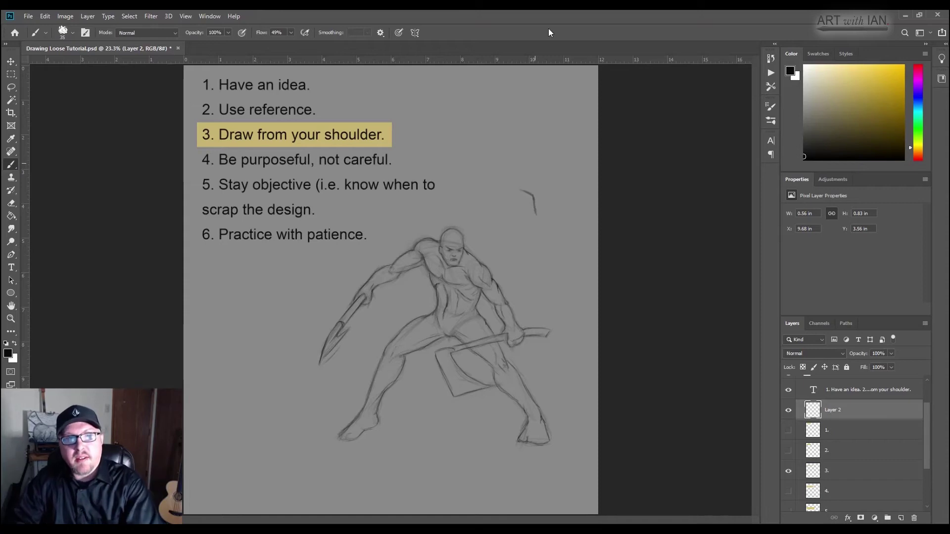
pyautogui.moveTo(554, 227)
pyautogui.mouseDown()
pyautogui.moveTo(556, 210)
pyautogui.moveTo(547, 241)
pyautogui.mouseUp()
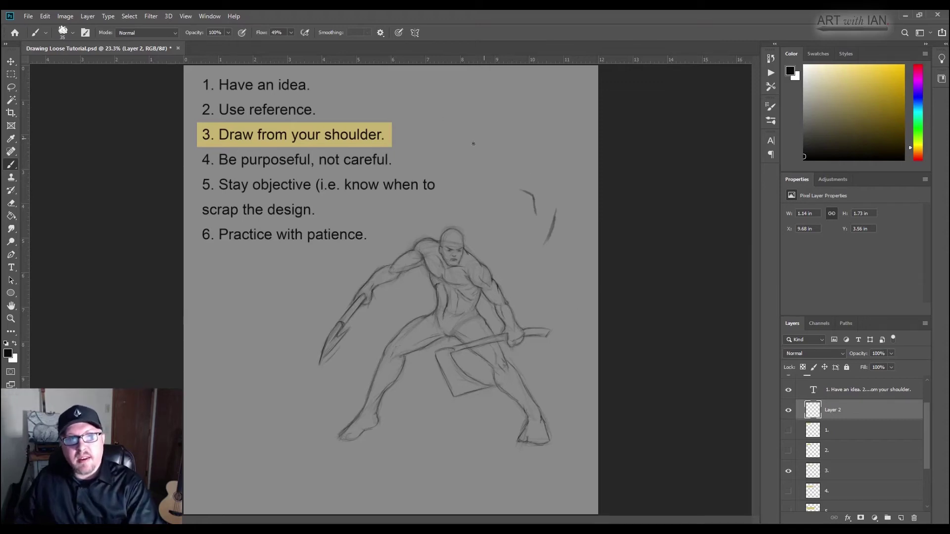
# Sweep large arcs and loose ovals around the figure, then hide the practice layer
pyautogui.moveTo(452, 162)
pyautogui.mouseDown()
pyautogui.moveTo(480, 161)
pyautogui.moveTo(514, 354)
pyautogui.mouseUp()
pyautogui.moveTo(262, 494); pyautogui.dragTo(263, 302)
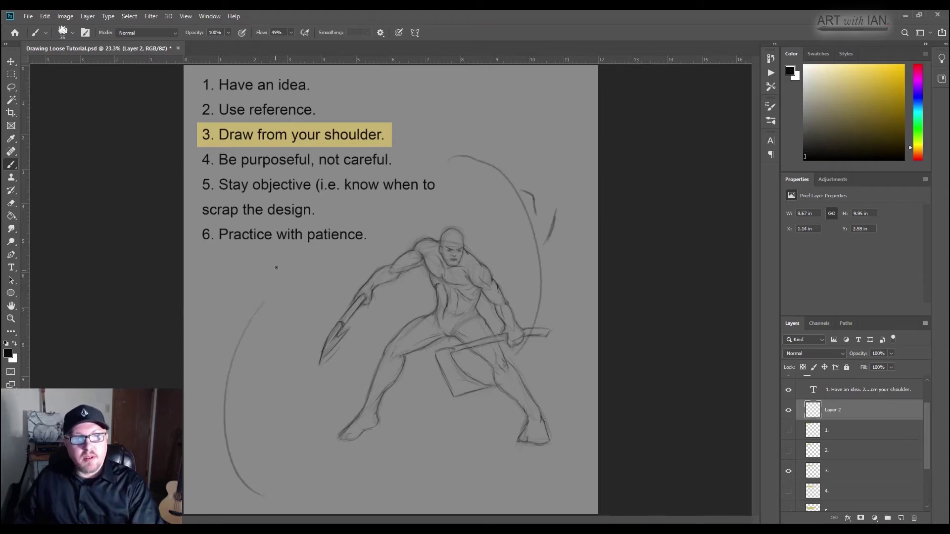
pyautogui.moveTo(278, 267); pyautogui.dragTo(336, 512)
pyautogui.moveTo(241, 286)
pyautogui.mouseDown()
pyautogui.moveTo(300, 354)
pyautogui.moveTo(278, 309)
pyautogui.moveTo(286, 308)
pyautogui.moveTo(306, 352)
pyautogui.moveTo(304, 392)
pyautogui.mouseUp()
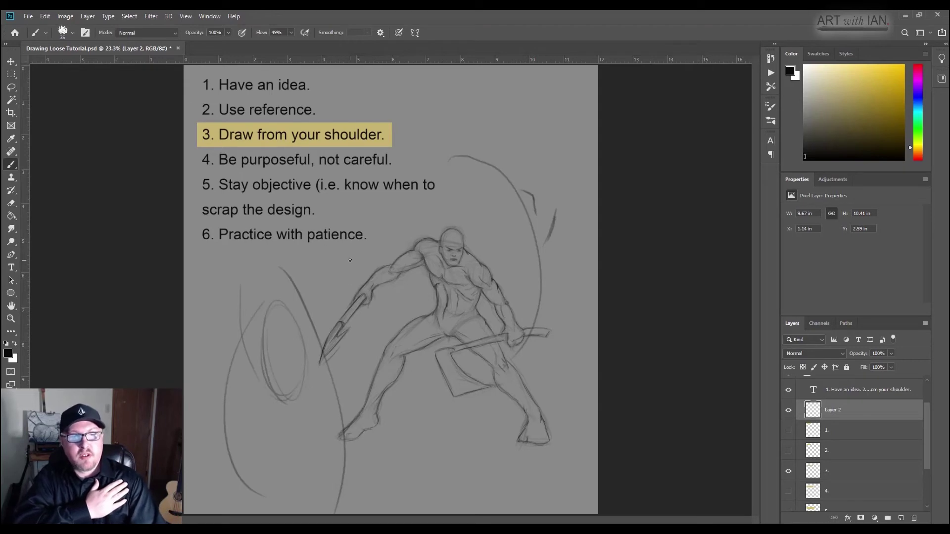
pyautogui.moveTo(327, 251)
pyautogui.mouseDown()
pyautogui.moveTo(310, 294)
pyautogui.moveTo(319, 262)
pyautogui.moveTo(314, 316)
pyautogui.mouseUp()
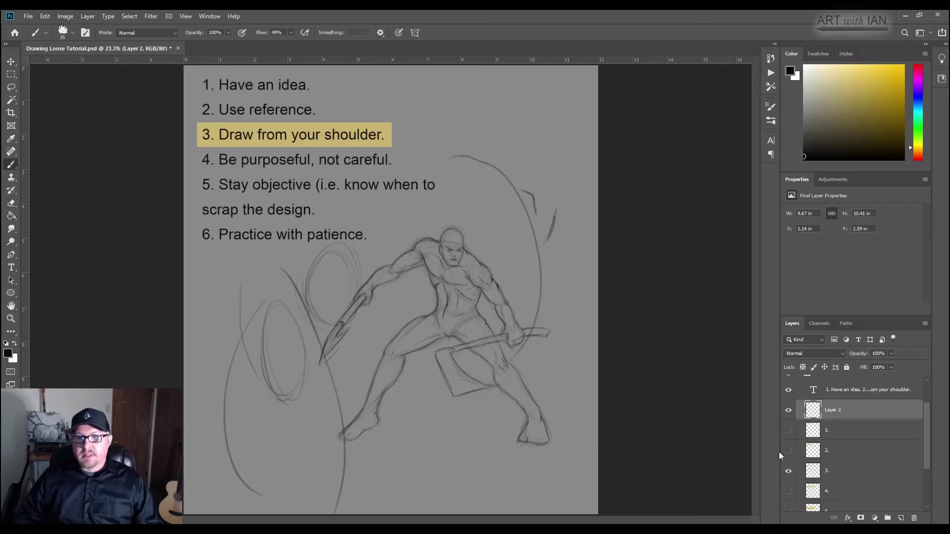
pyautogui.click(788, 416)
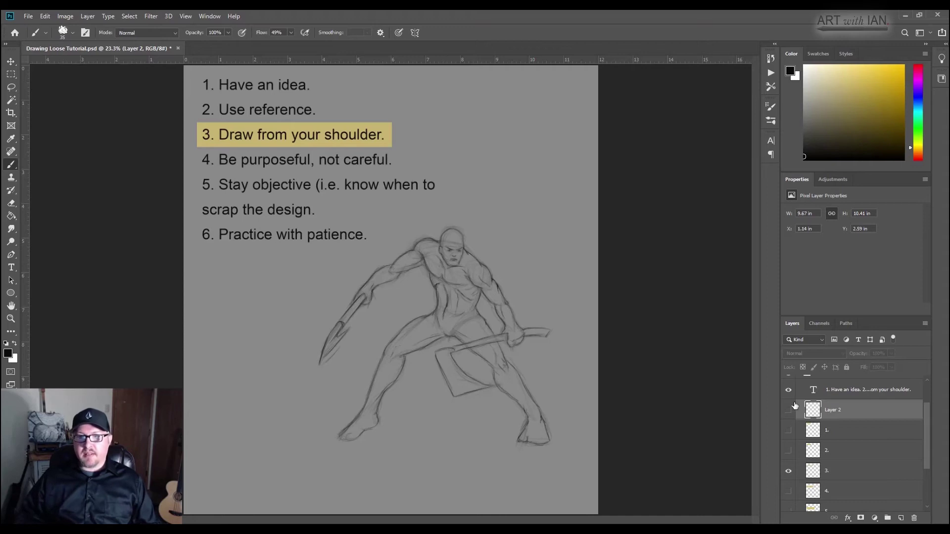
# Move the highlight from tip 3 to tip 4, Be purposeful, not careful, and show Layer 2 again
pyautogui.scroll(-1, 790, 478)
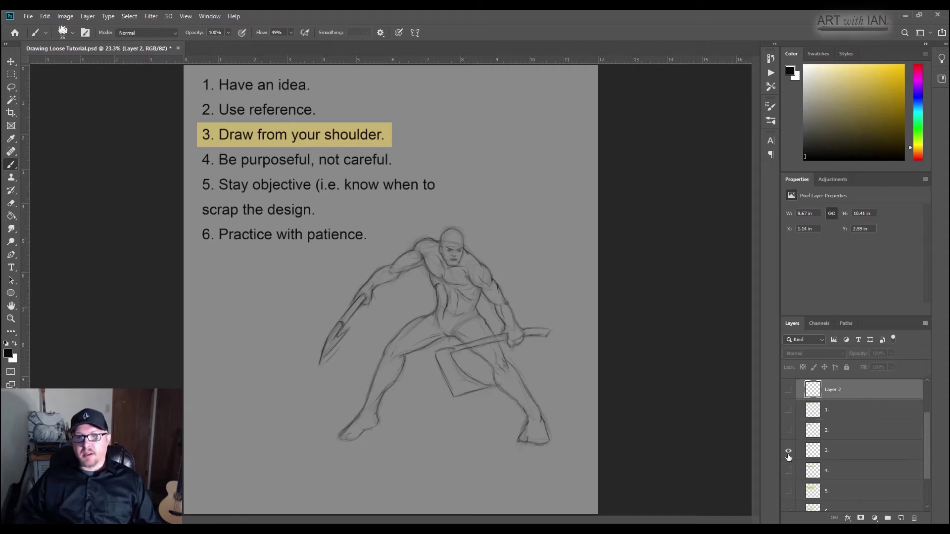
pyautogui.click(788, 450)
pyautogui.click(788, 471)
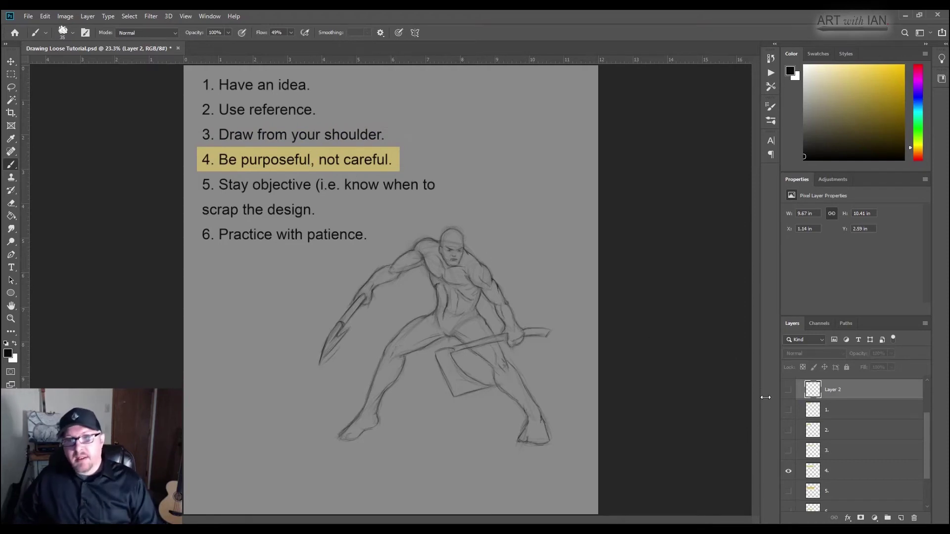
pyautogui.click(788, 390)
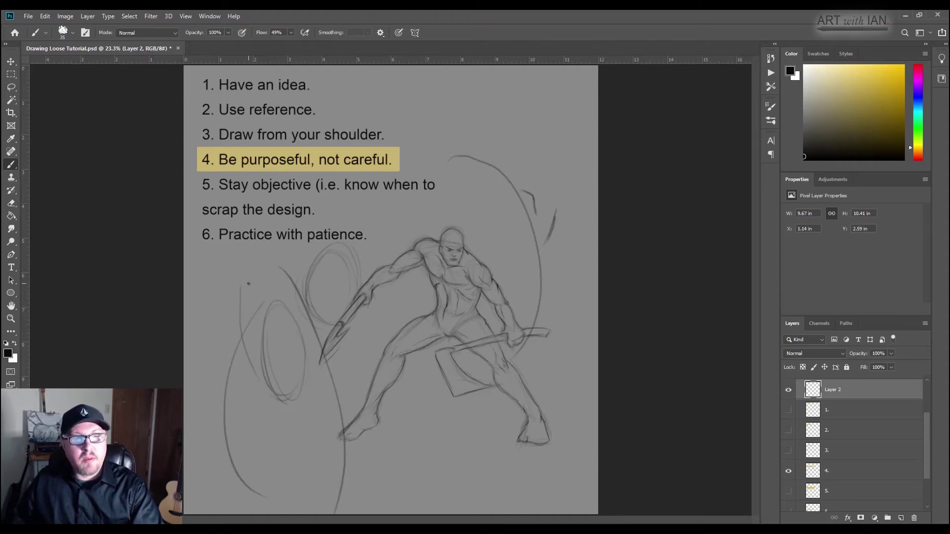
# Scribble loose loops left of the figure and circular scribbles along the page's upper right
pyautogui.moveTo(257, 256)
pyautogui.mouseDown()
pyautogui.moveTo(239, 337)
pyautogui.moveTo(281, 278)
pyautogui.moveTo(294, 334)
pyautogui.moveTo(280, 391)
pyautogui.moveTo(266, 365)
pyautogui.mouseUp()
pyautogui.moveTo(585, 146)
pyautogui.mouseDown()
pyautogui.moveTo(518, 122)
pyautogui.moveTo(480, 143)
pyautogui.moveTo(501, 148)
pyautogui.moveTo(489, 136)
pyautogui.moveTo(485, 176)
pyautogui.mouseUp()
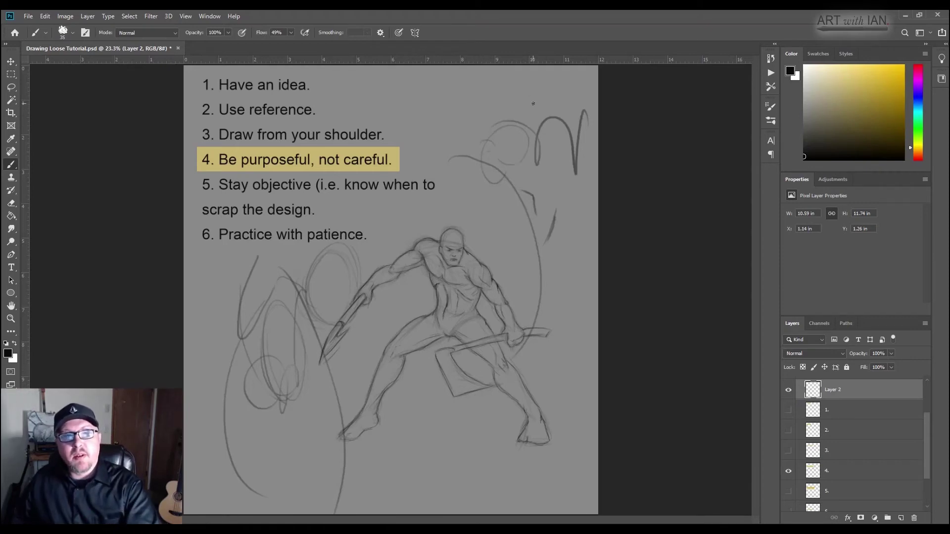
pyautogui.moveTo(519, 91)
pyautogui.mouseDown()
pyautogui.moveTo(504, 131)
pyautogui.moveTo(529, 173)
pyautogui.moveTo(523, 205)
pyautogui.moveTo(556, 225)
pyautogui.moveTo(579, 277)
pyautogui.moveTo(573, 333)
pyautogui.mouseUp()
pyautogui.moveTo(520, 207)
pyautogui.mouseDown()
pyautogui.moveTo(488, 185)
pyautogui.moveTo(511, 200)
pyautogui.mouseUp()
pyautogui.moveTo(499, 144)
pyautogui.mouseDown()
pyautogui.moveTo(527, 136)
pyautogui.moveTo(554, 145)
pyautogui.moveTo(536, 207)
pyautogui.mouseUp()
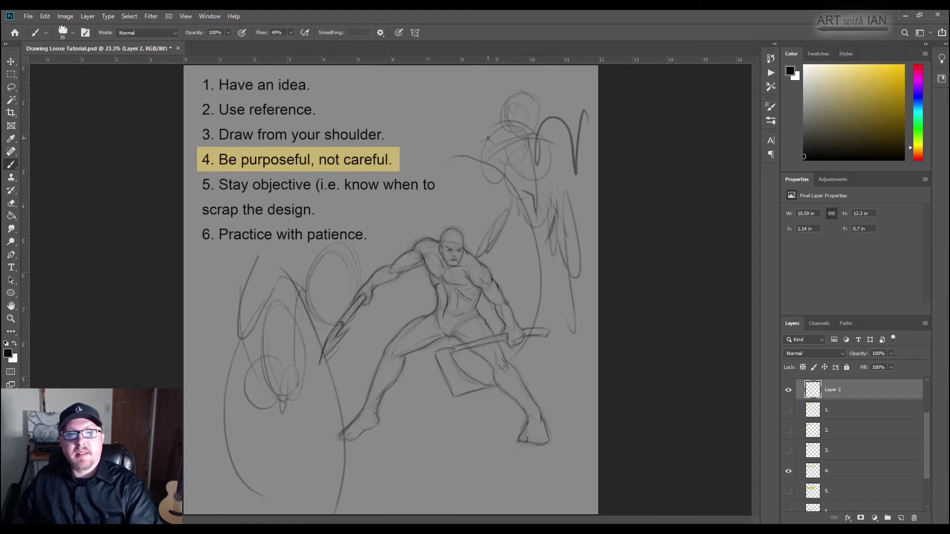
# Delete the practice-scribble layer and create a fresh empty Layer 2
pyautogui.press('Delete')
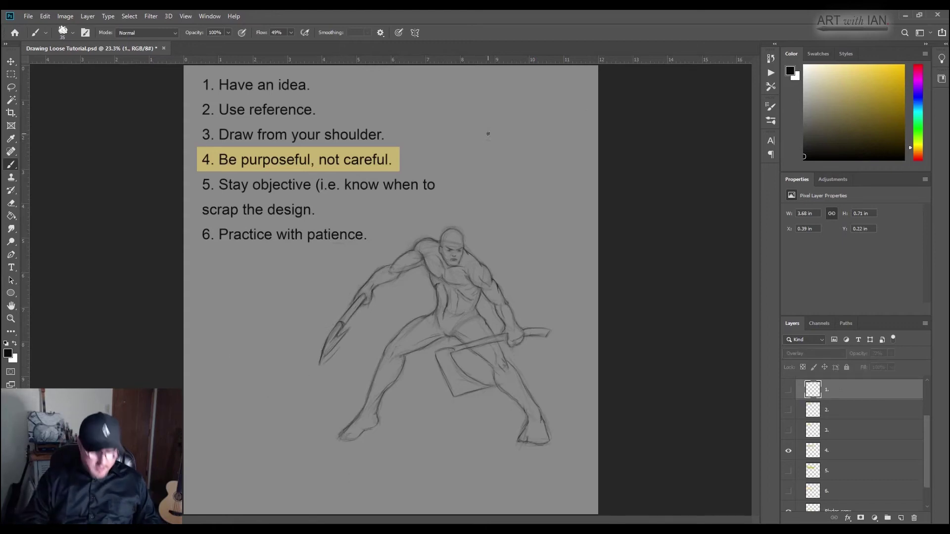
pyautogui.hotkey('ctrl', 'shift', 'n')
pyautogui.press('Return')
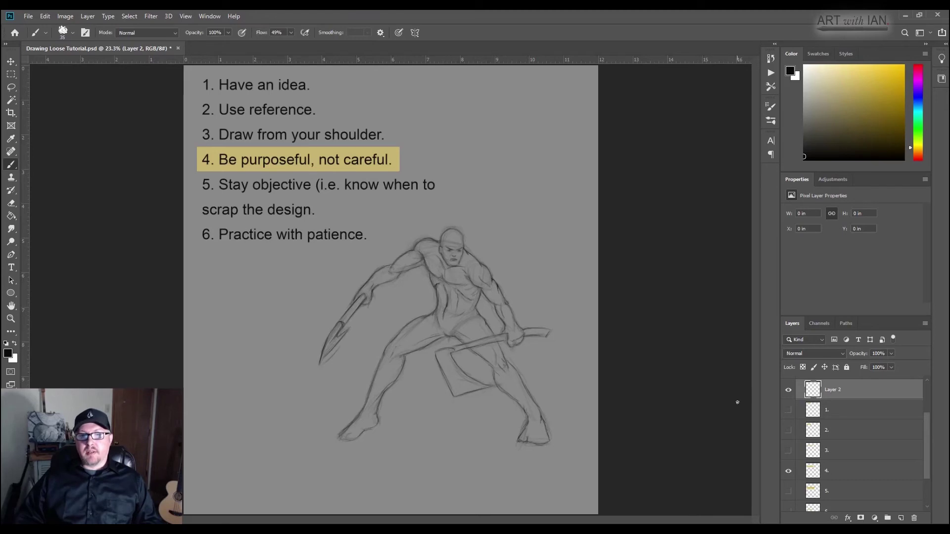
pyautogui.scroll(-2, 803, 420)
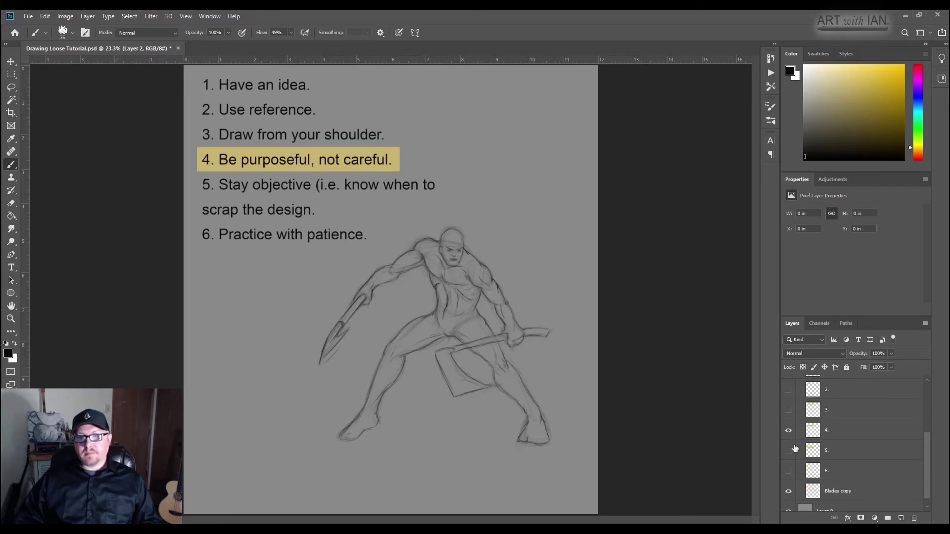
# Switch the yellow highlight from tip 4 to tip 5, 'Stay objective', by toggling layer visibility
pyautogui.click(788, 431)
pyautogui.click(788, 451)
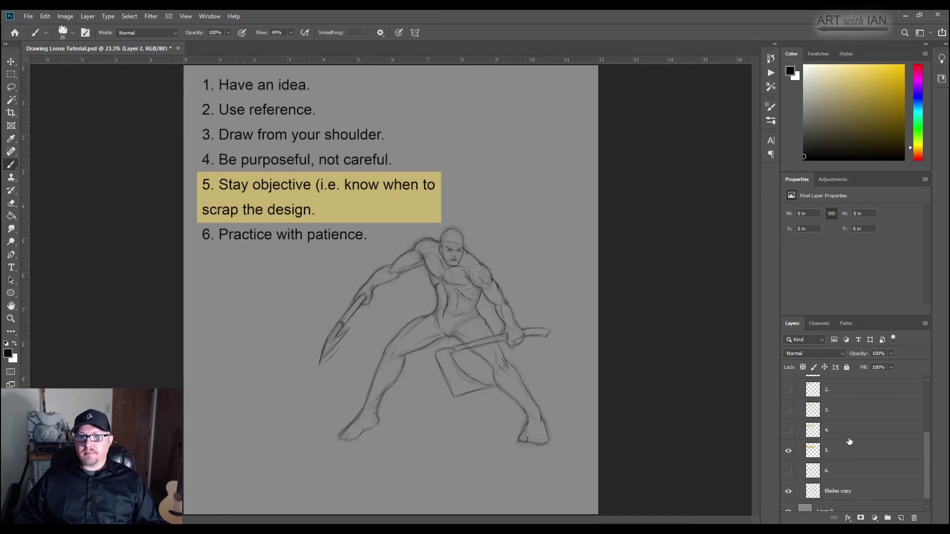
pyautogui.scroll(-1, 791, 435)
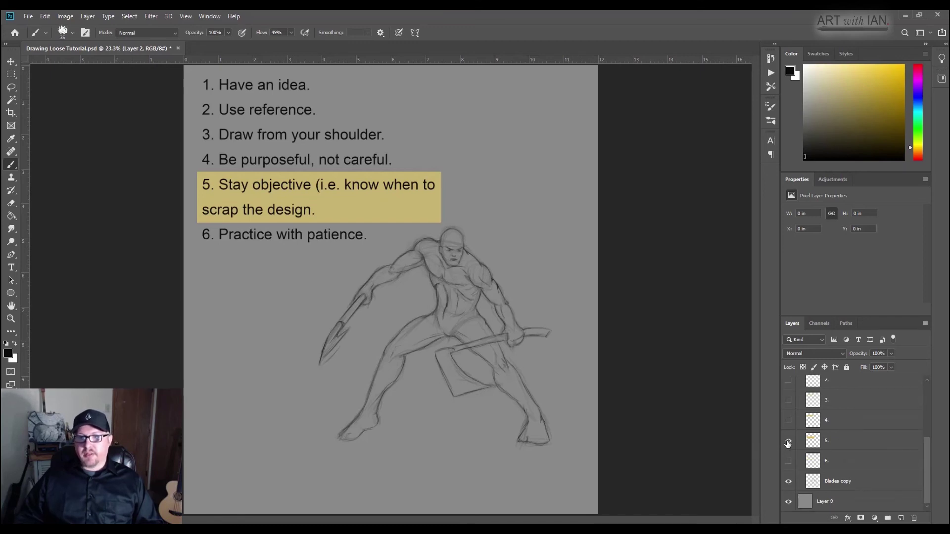
# Hide layer 5's highlight and show layer 6's, so 'Practice with patience' is highlighted
pyautogui.click(788, 440)
pyautogui.click(788, 461)
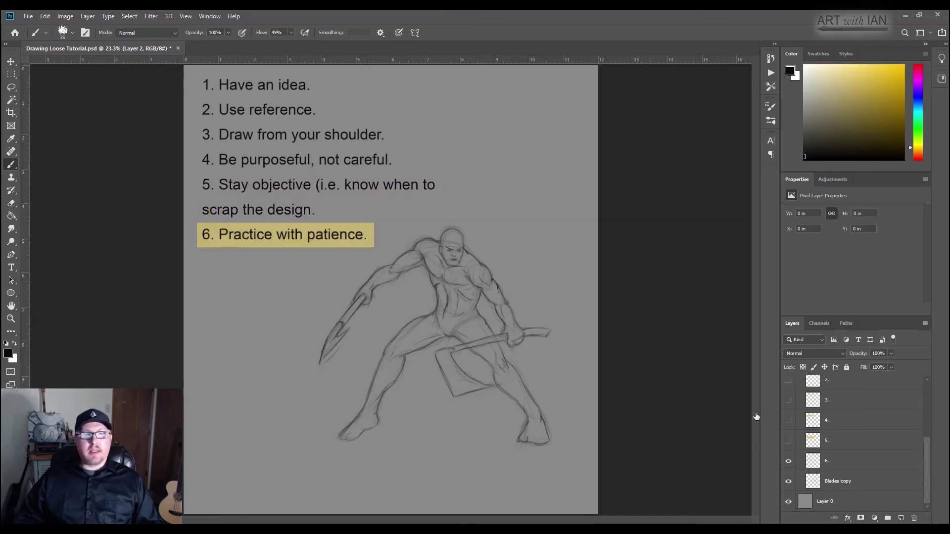